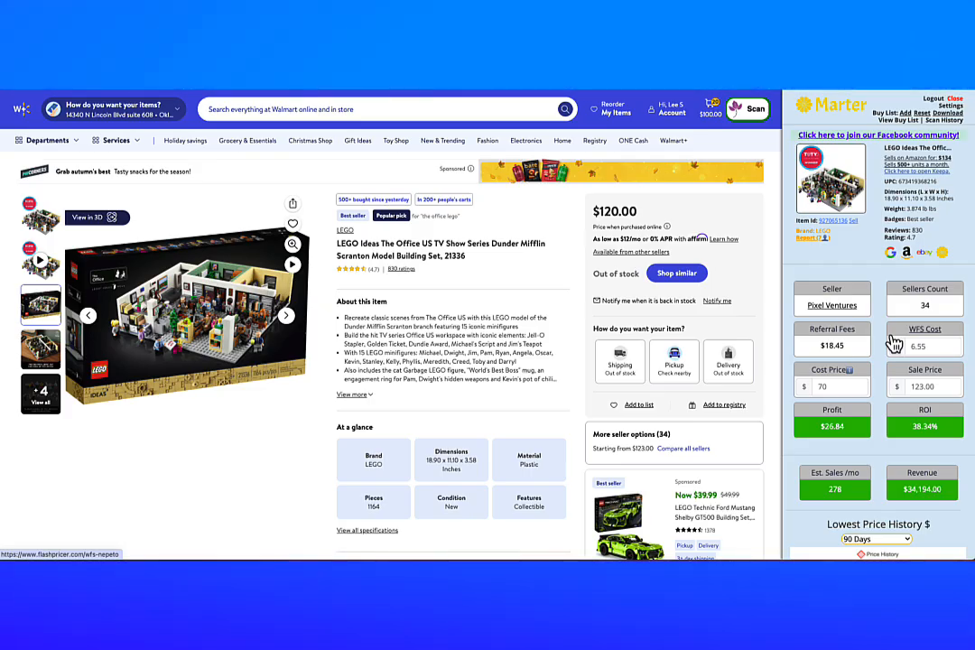
Step: Examine the LEGO set's profit figures and the All Sellers table for competitor prices, stock levels and fulfilment types
{"action": "scroll", "coordinate": [893, 415], "scroll_direction": "down", "scroll_amount": 10}
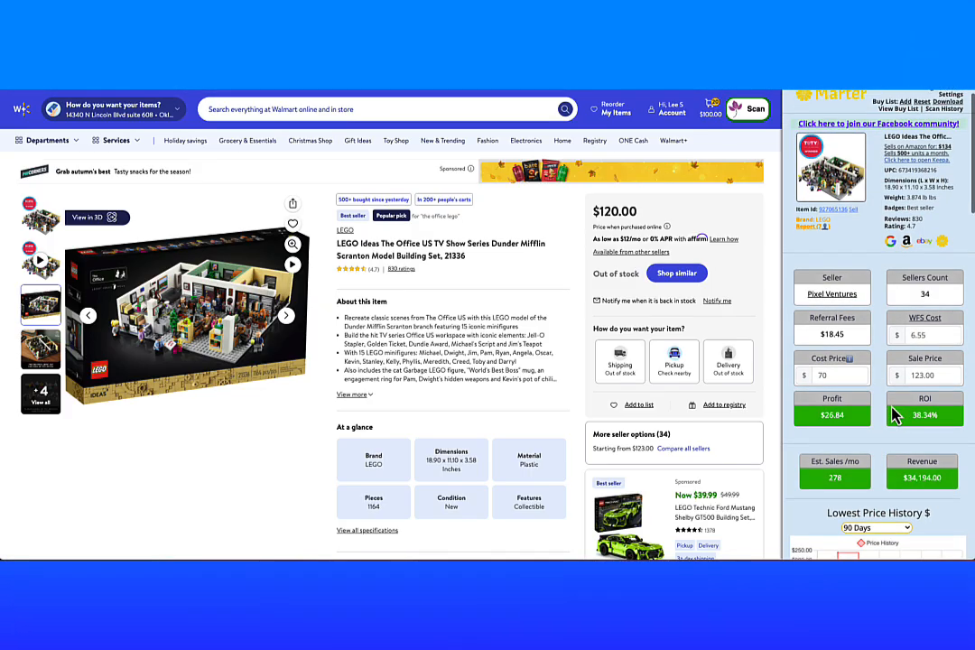
{"action": "scroll", "coordinate": [891, 407], "scroll_direction": "down", "scroll_amount": 8}
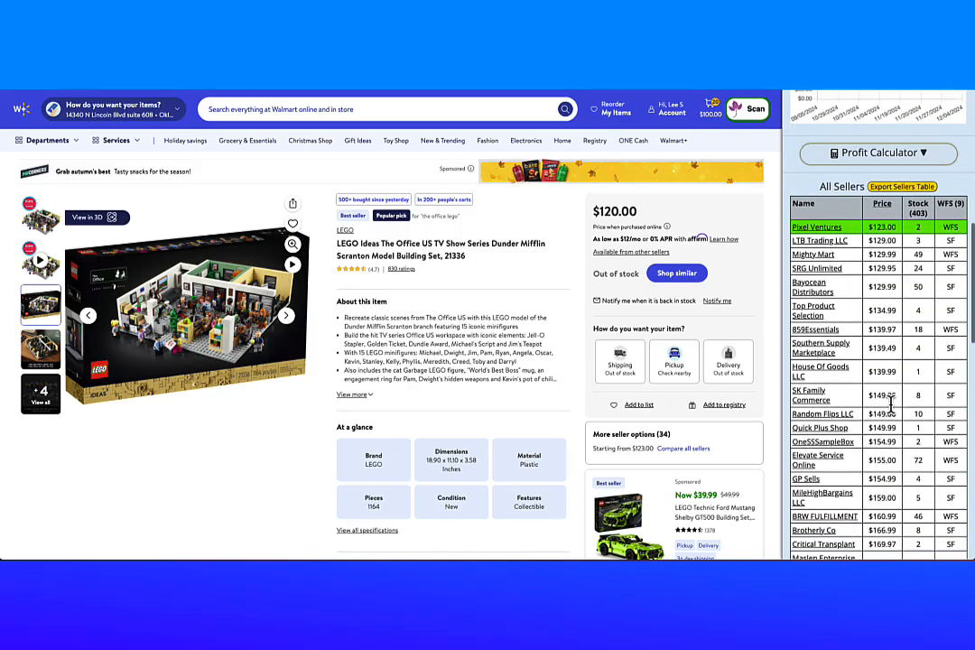
{"action": "scroll", "coordinate": [891, 406], "scroll_direction": "up", "scroll_amount": 8}
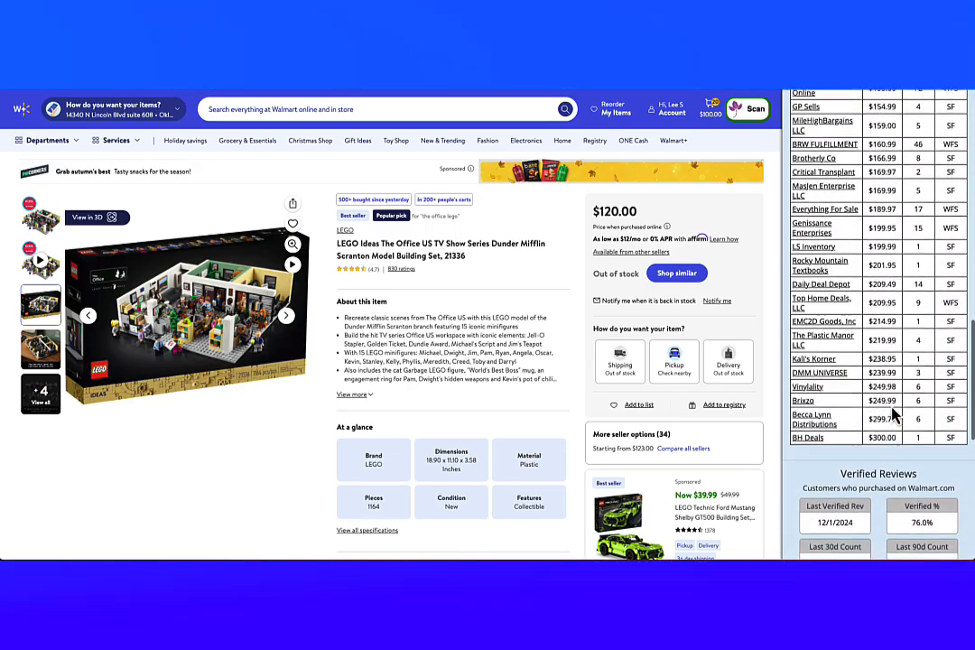
{"action": "scroll", "coordinate": [891, 407], "scroll_direction": "up", "scroll_amount": 1}
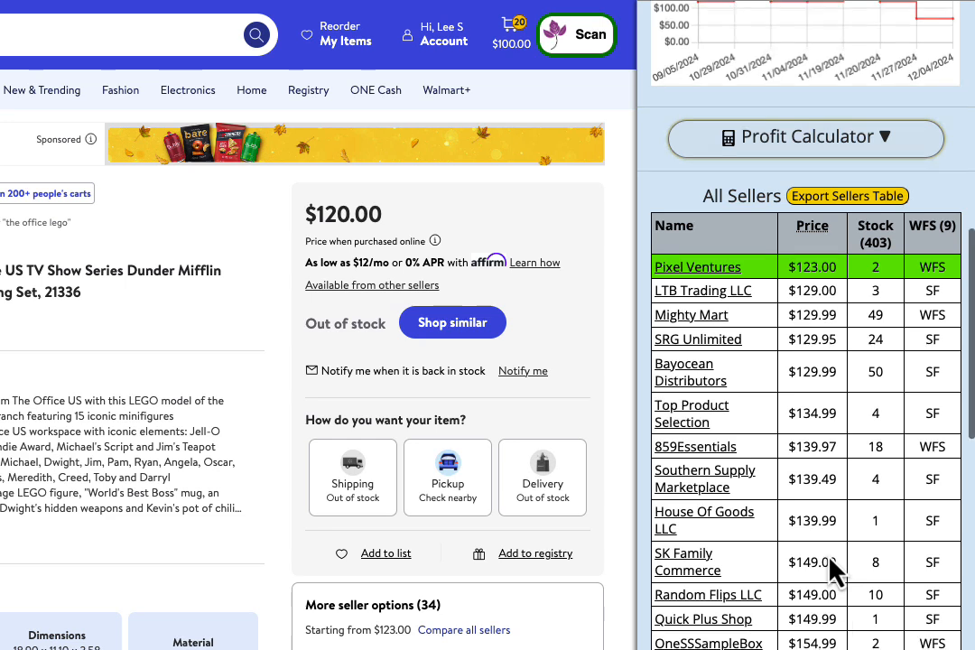
{"action": "scroll", "coordinate": [829, 558], "scroll_direction": "down", "scroll_amount": 2}
{"action": "scroll", "coordinate": [828, 558], "scroll_direction": "down", "scroll_amount": 1}
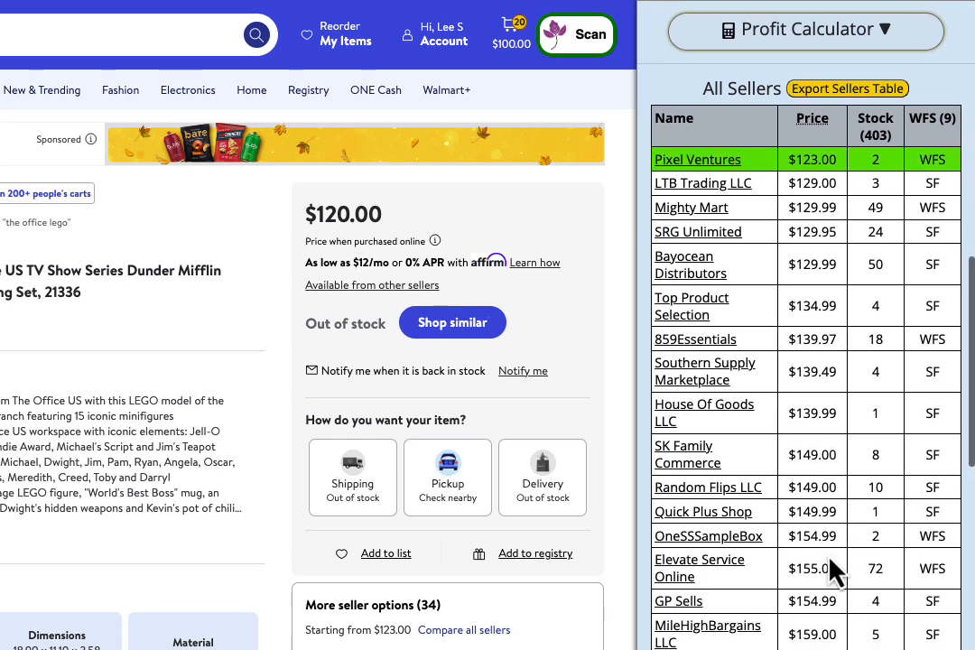
{"action": "scroll", "coordinate": [829, 557], "scroll_direction": "down", "scroll_amount": 1}
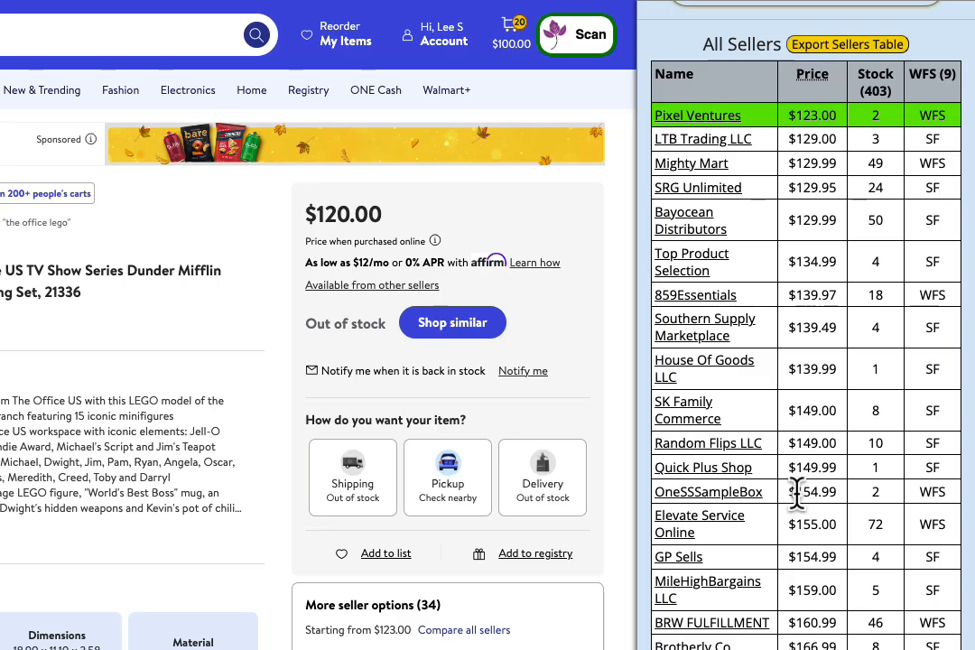
{"action": "scroll", "coordinate": [795, 493], "scroll_direction": "down", "scroll_amount": 10}
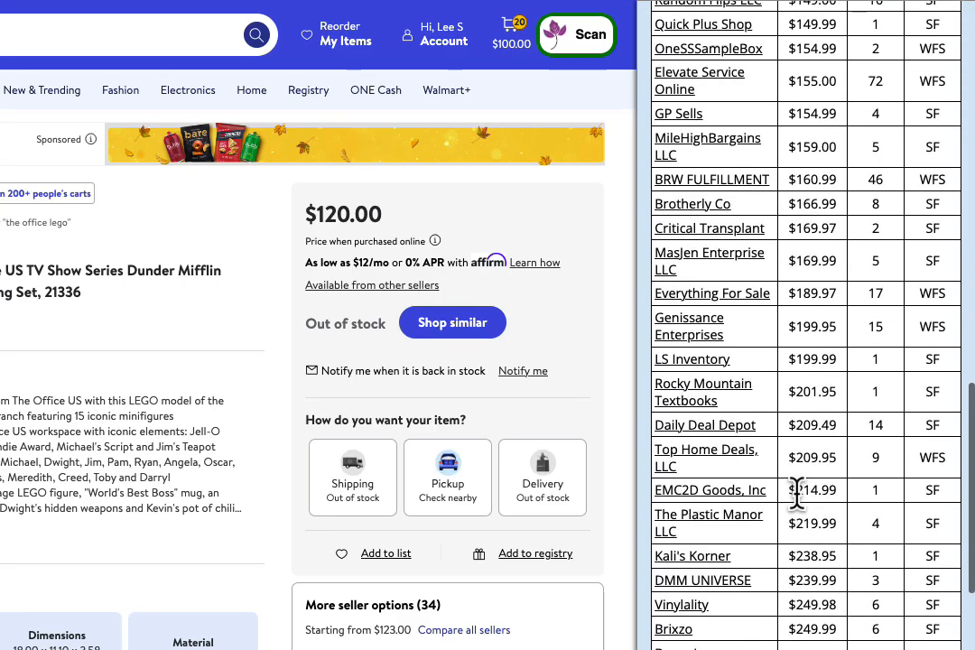
Step: Set the Buy Box Winner History period to 30 Days
{"action": "scroll", "coordinate": [796, 493], "scroll_direction": "down", "scroll_amount": 10}
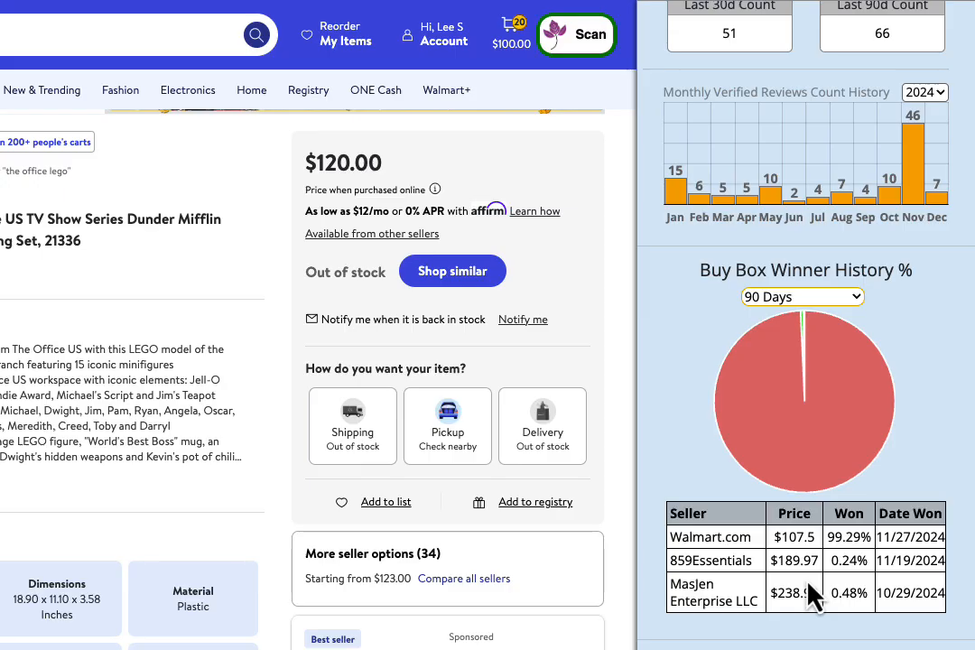
{"action": "left_click", "coordinate": [859, 305]}
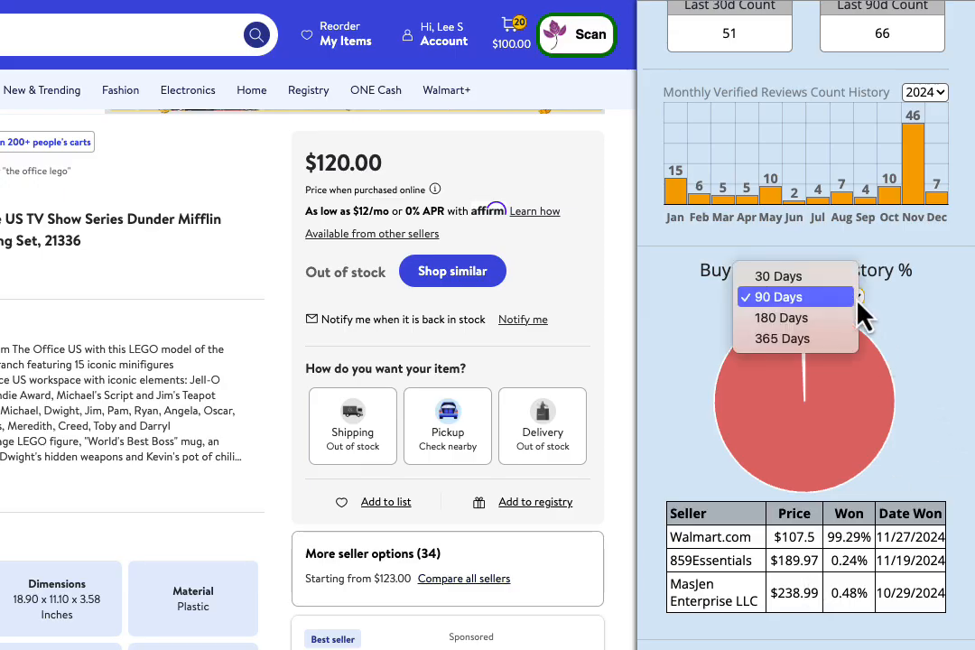
{"action": "left_click", "coordinate": [794, 278]}
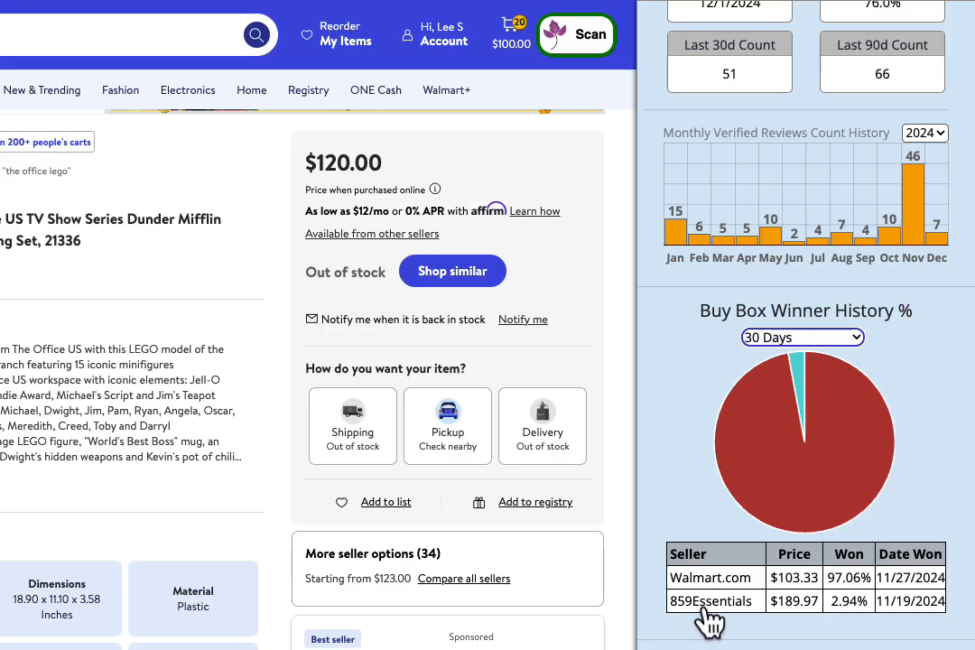
Step: Compare the buy box winners with the All Sellers table's prices, stock and fulfilment types, and check the verified review history
{"action": "scroll", "coordinate": [730, 623], "scroll_direction": "up", "scroll_amount": 3}
{"action": "scroll", "coordinate": [726, 614], "scroll_direction": "up", "scroll_amount": 6}
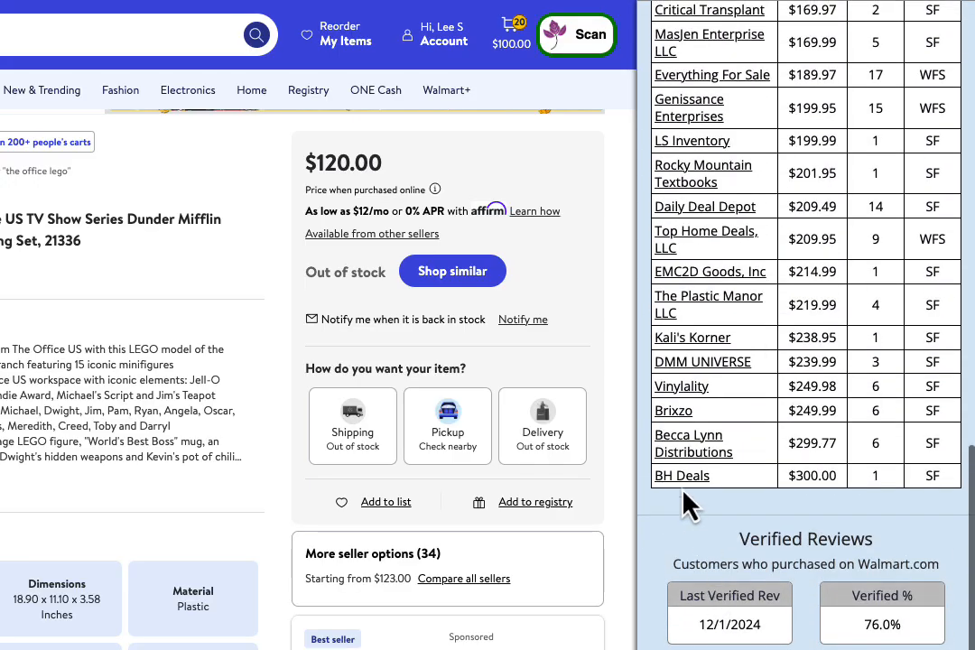
{"action": "scroll", "coordinate": [693, 347], "scroll_direction": "up", "scroll_amount": 4}
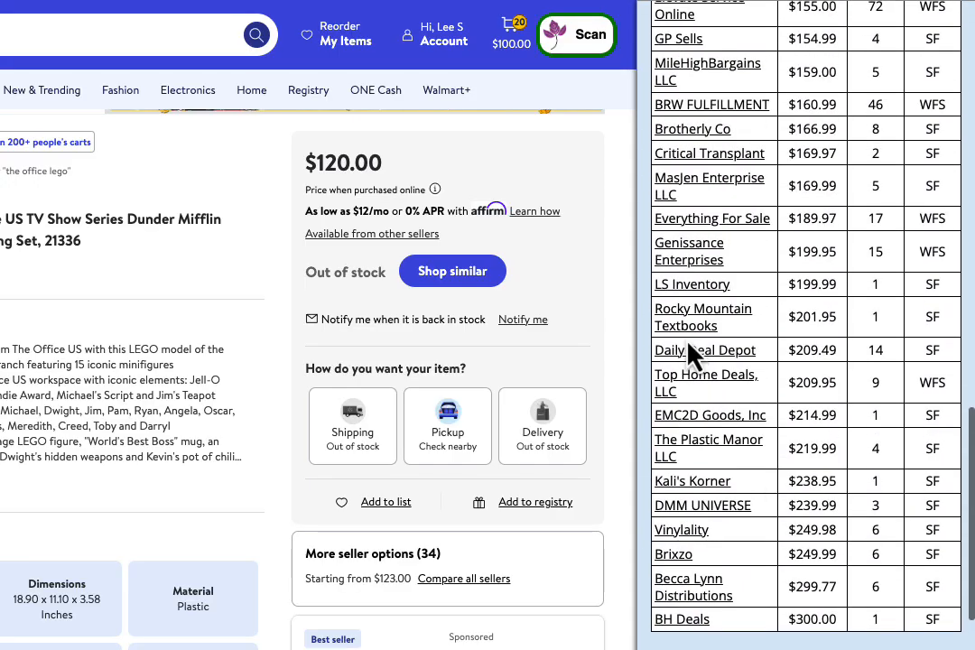
{"action": "scroll", "coordinate": [692, 351], "scroll_direction": "up", "scroll_amount": 5}
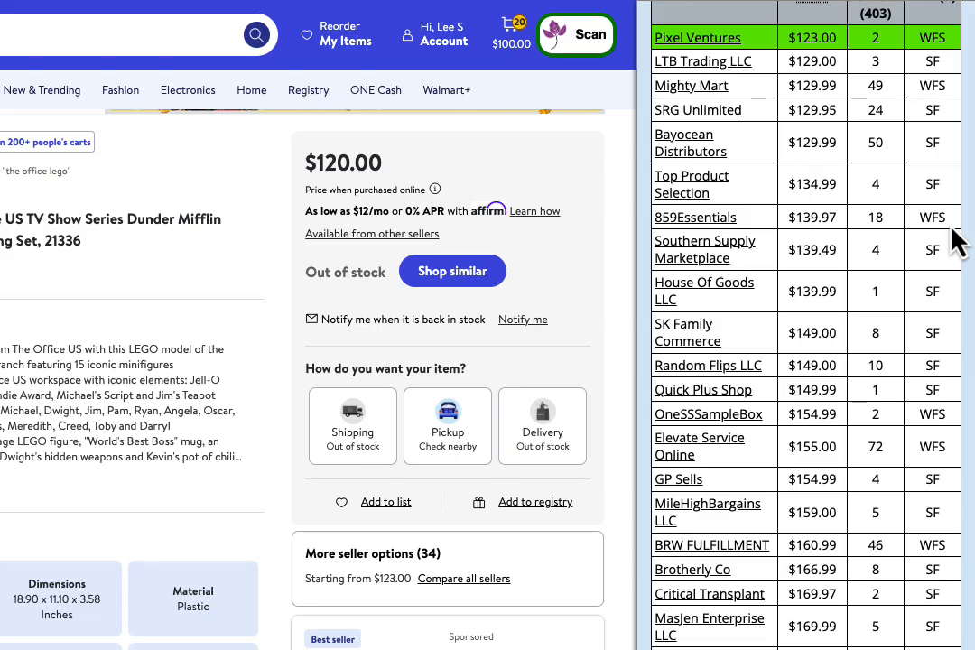
{"action": "scroll", "coordinate": [821, 203], "scroll_direction": "up", "scroll_amount": 3}
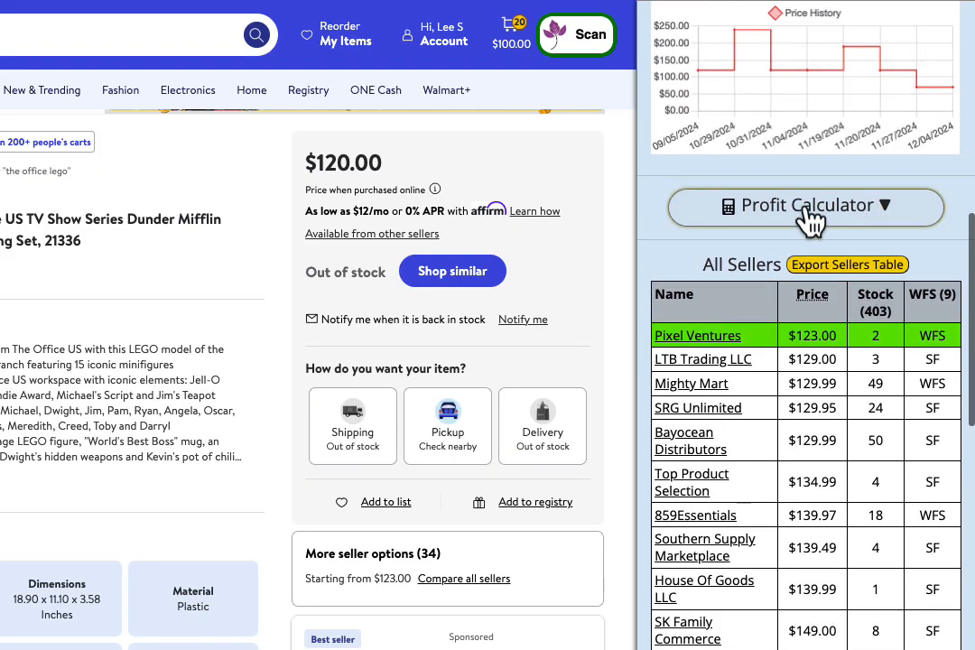
{"action": "scroll", "coordinate": [828, 479], "scroll_direction": "down", "scroll_amount": 1}
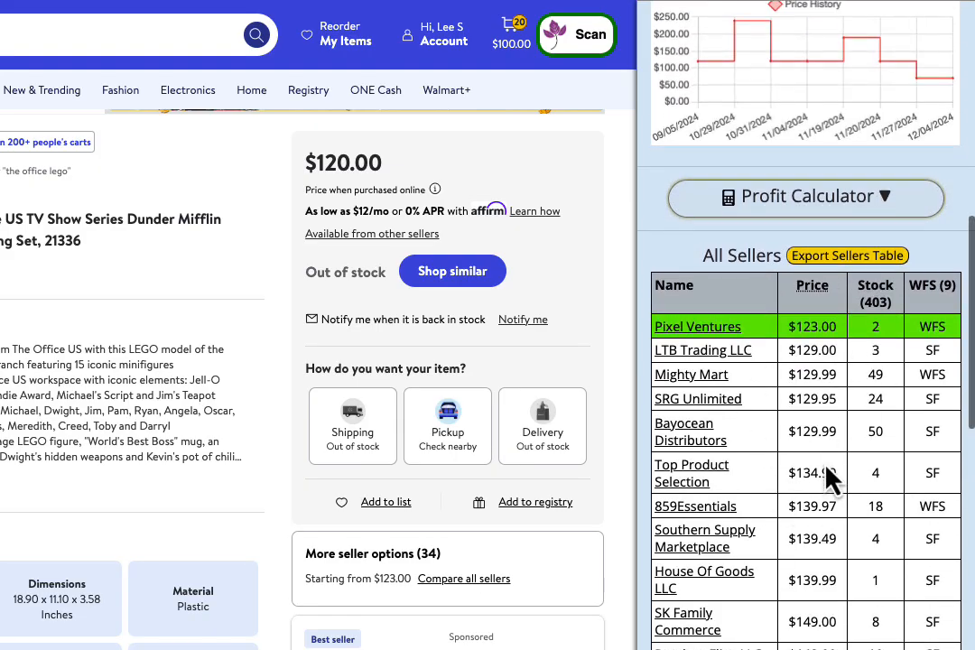
{"action": "scroll", "coordinate": [829, 478], "scroll_direction": "down", "scroll_amount": 14}
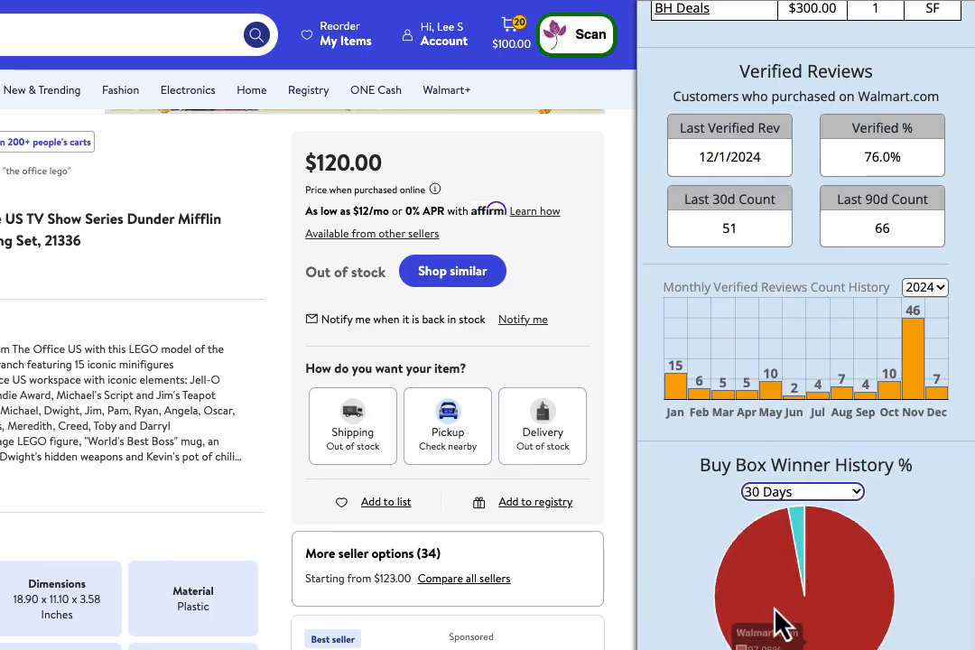
{"action": "scroll", "coordinate": [899, 560], "scroll_direction": "down", "scroll_amount": 1}
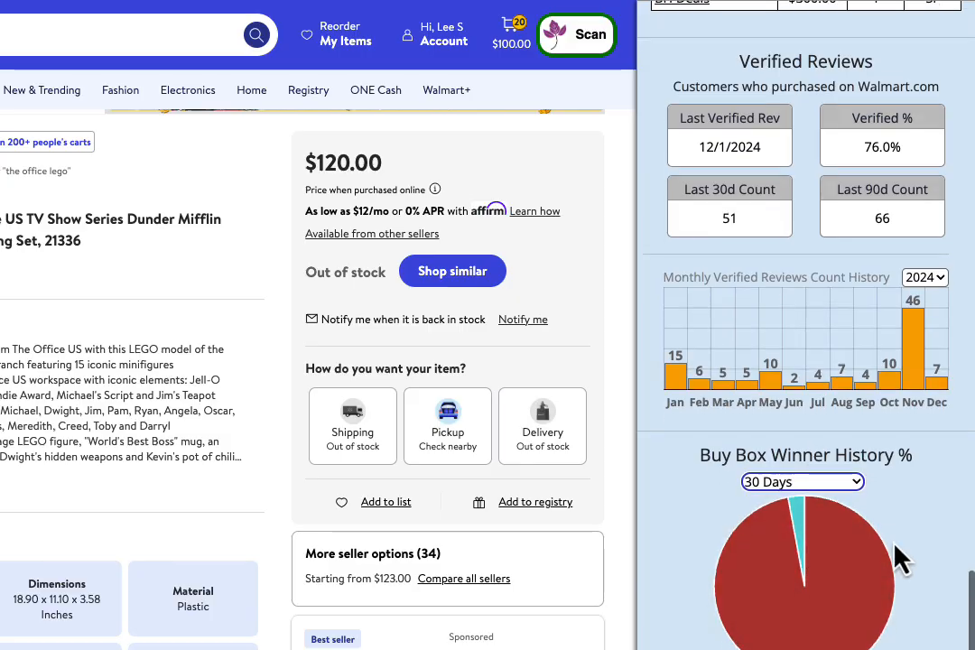
{"action": "scroll", "coordinate": [899, 560], "scroll_direction": "down", "scroll_amount": 7}
{"action": "mouse_move", "coordinate": [846, 622]}
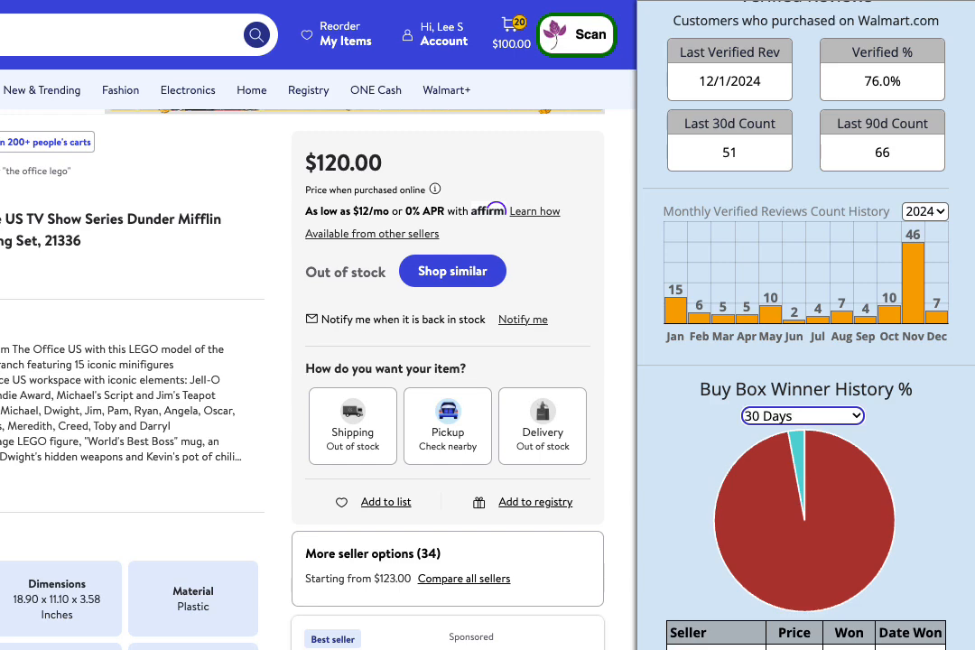
{"action": "scroll", "coordinate": [751, 564], "scroll_direction": "up", "scroll_amount": 15}
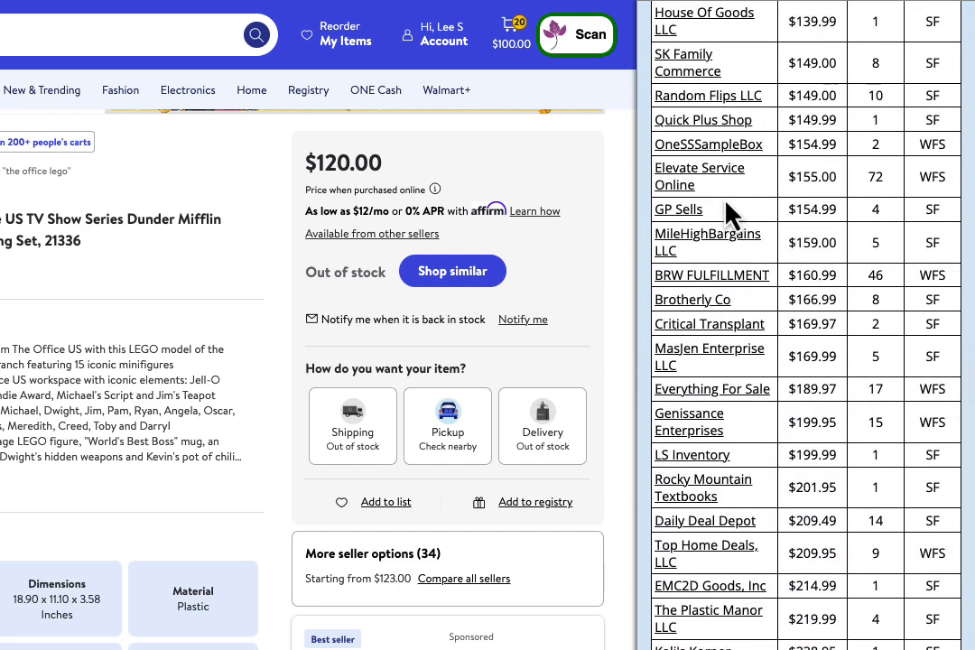
{"action": "scroll", "coordinate": [733, 157], "scroll_direction": "up", "scroll_amount": 5}
{"action": "scroll", "coordinate": [727, 140], "scroll_direction": "down", "scroll_amount": 2}
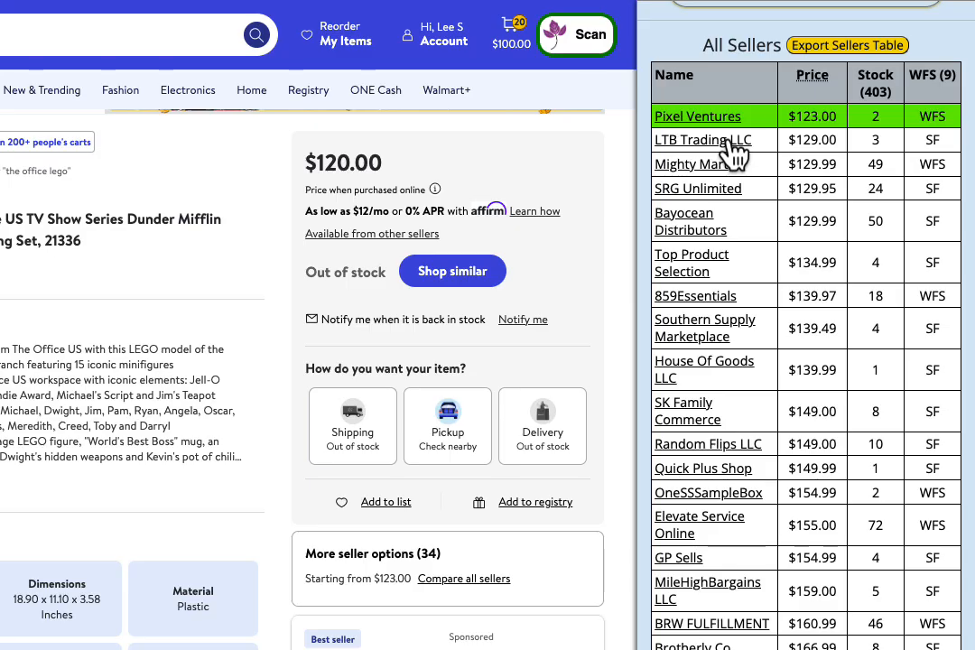
Step: Inspect the dated price points on the 90-day Lowest Price History chart
{"action": "scroll", "coordinate": [736, 155], "scroll_direction": "up", "scroll_amount": 5}
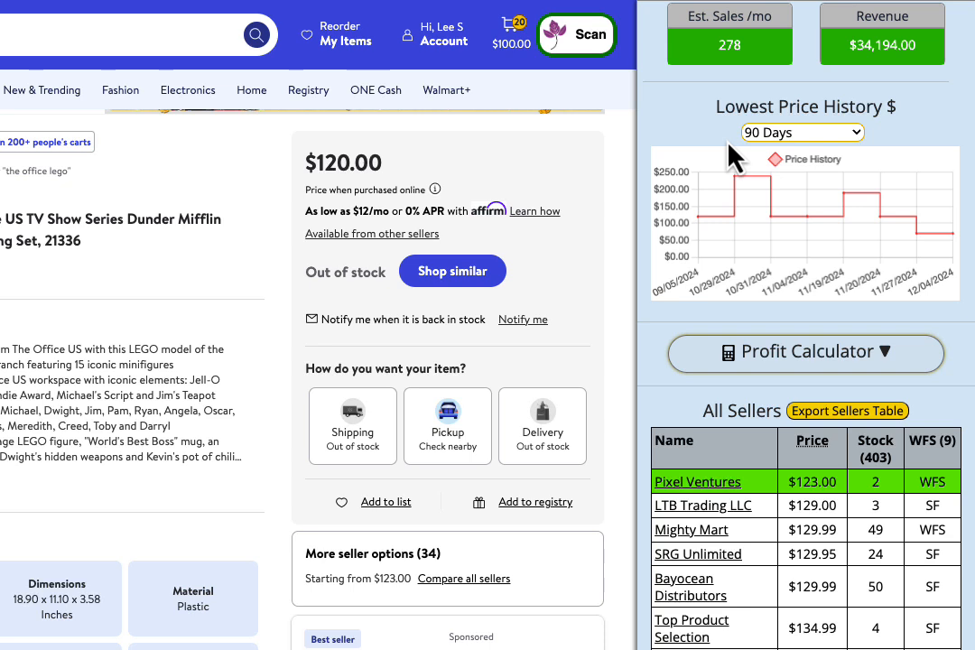
{"action": "mouse_move", "coordinate": [749, 195]}
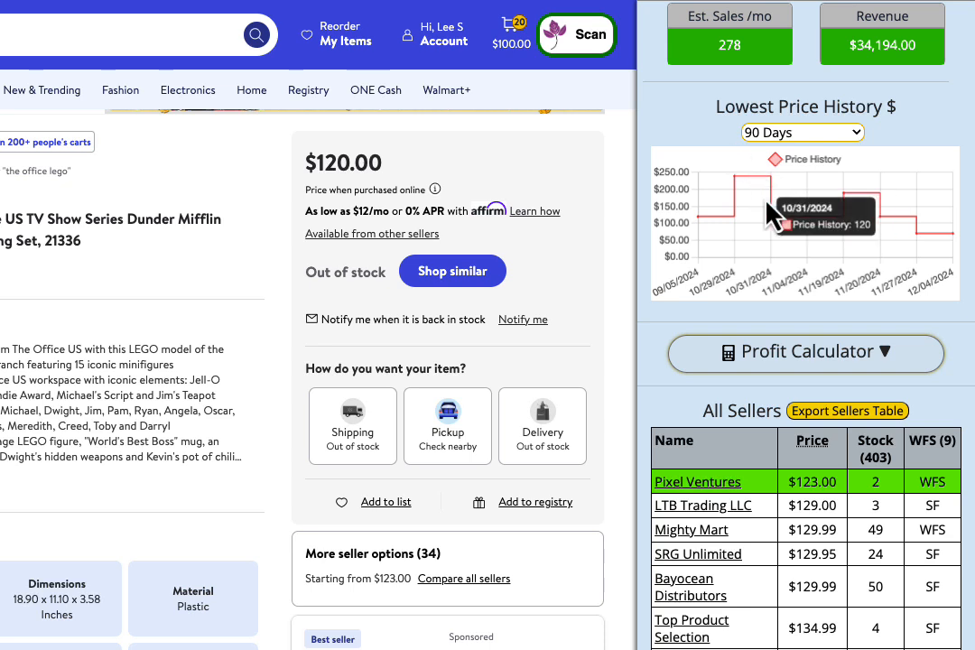
{"action": "mouse_move", "coordinate": [711, 230]}
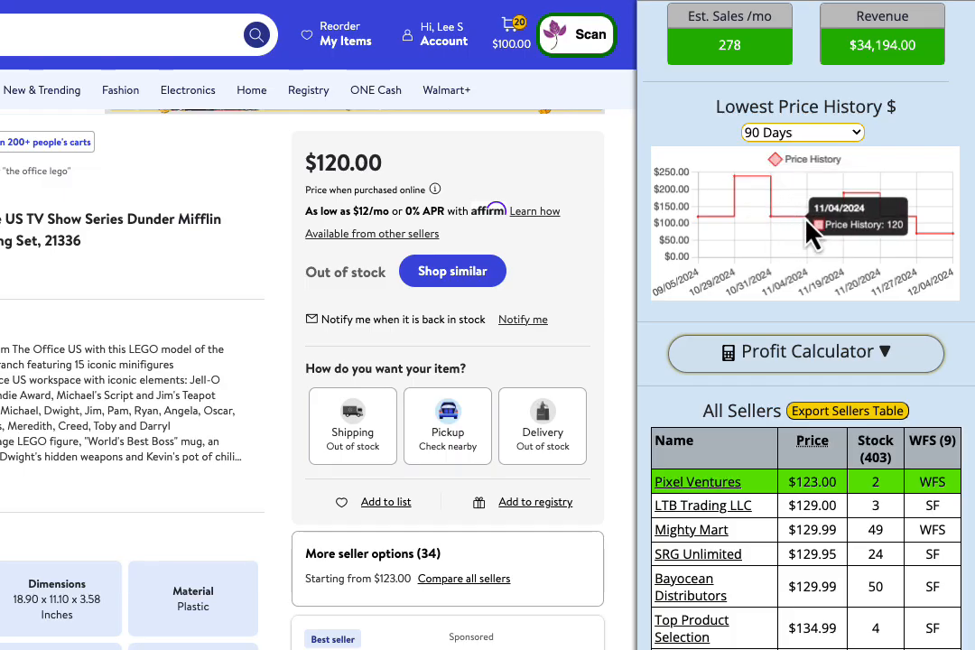
{"action": "mouse_move", "coordinate": [842, 225]}
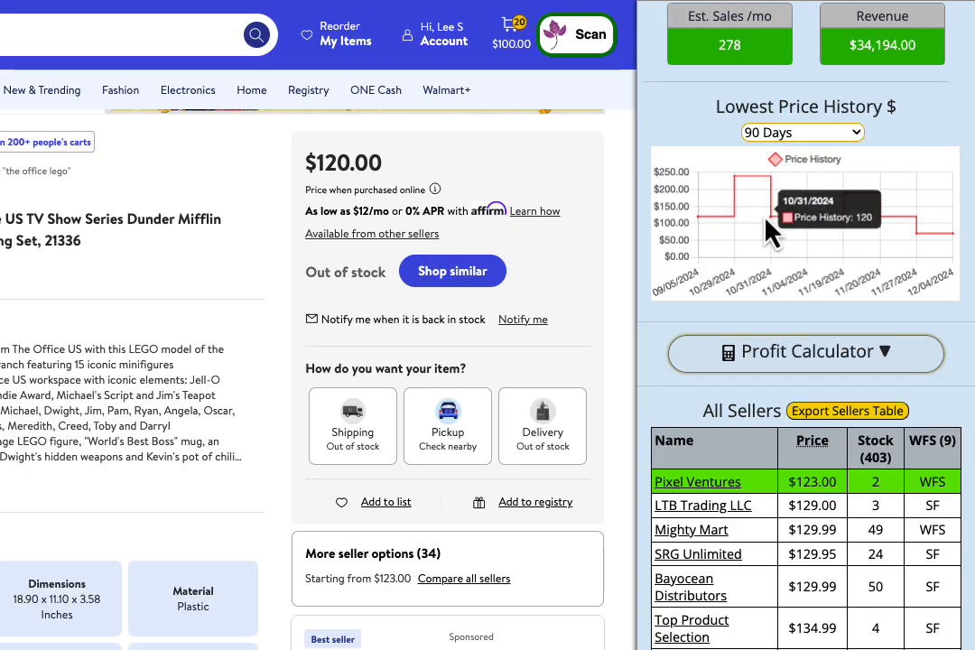
{"action": "mouse_move", "coordinate": [746, 226]}
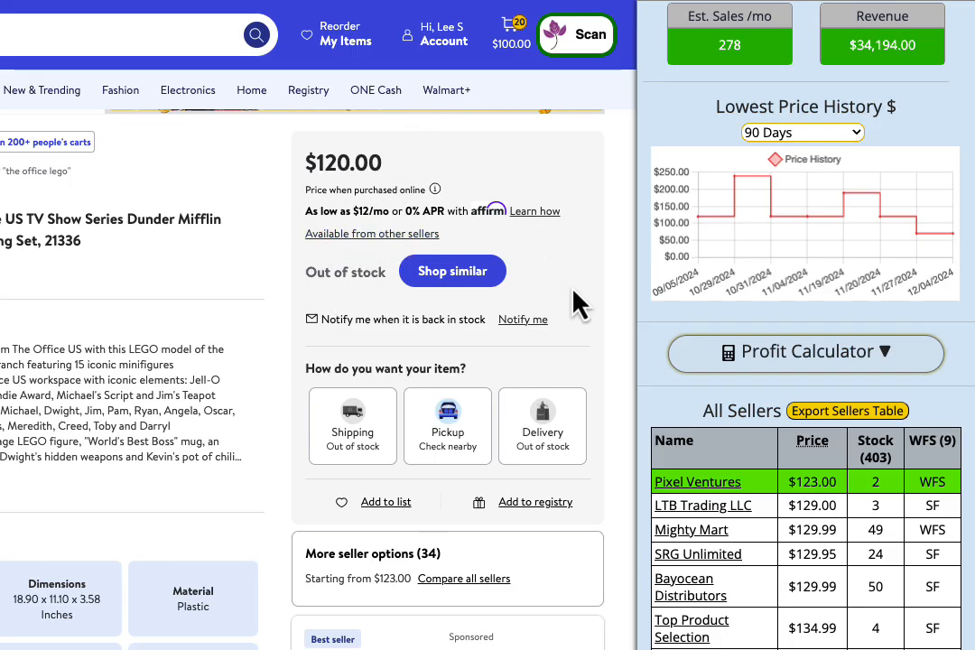
{"action": "mouse_move", "coordinate": [951, 245]}
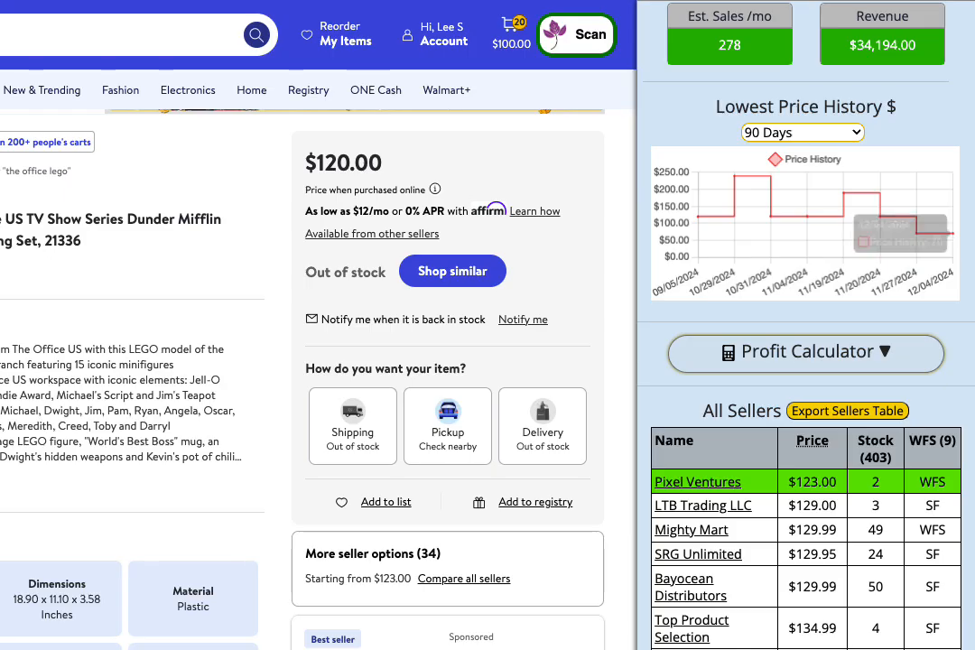
Step: Save the LEGO set to the buy list with quantity 10 and the notes "Walmart; BF Deal; Starts at 5PM"
{"action": "scroll", "coordinate": [839, 478], "scroll_direction": "up", "scroll_amount": 8}
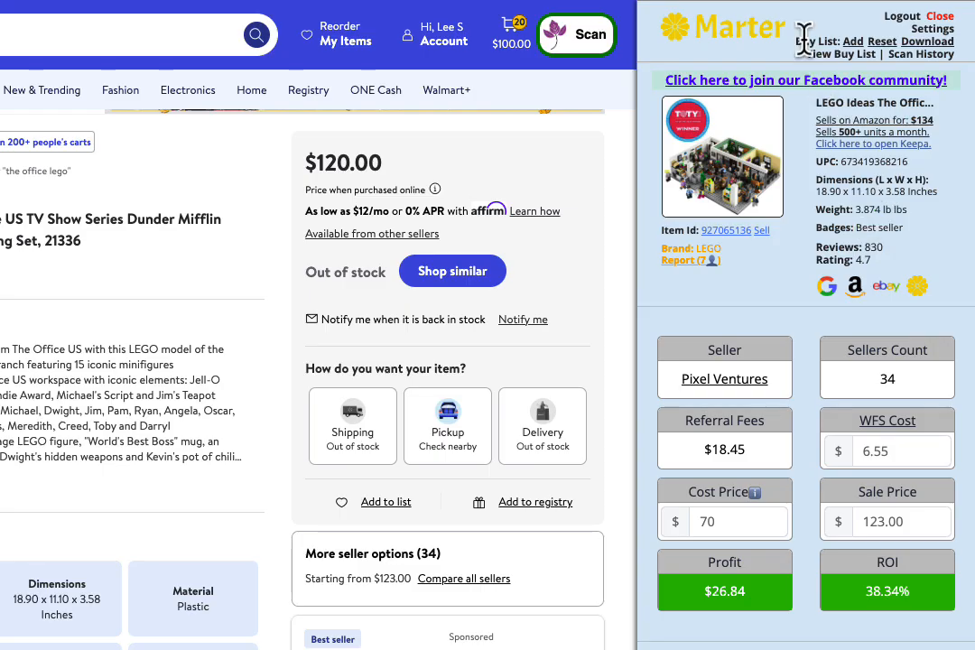
{"action": "left_click", "coordinate": [853, 43]}
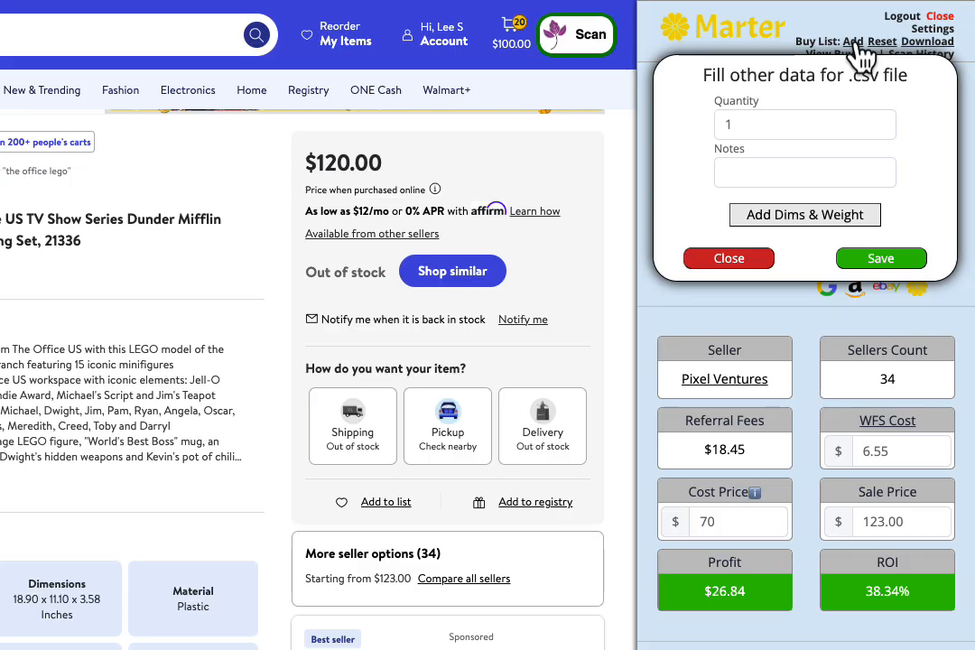
{"action": "left_click", "coordinate": [745, 124]}
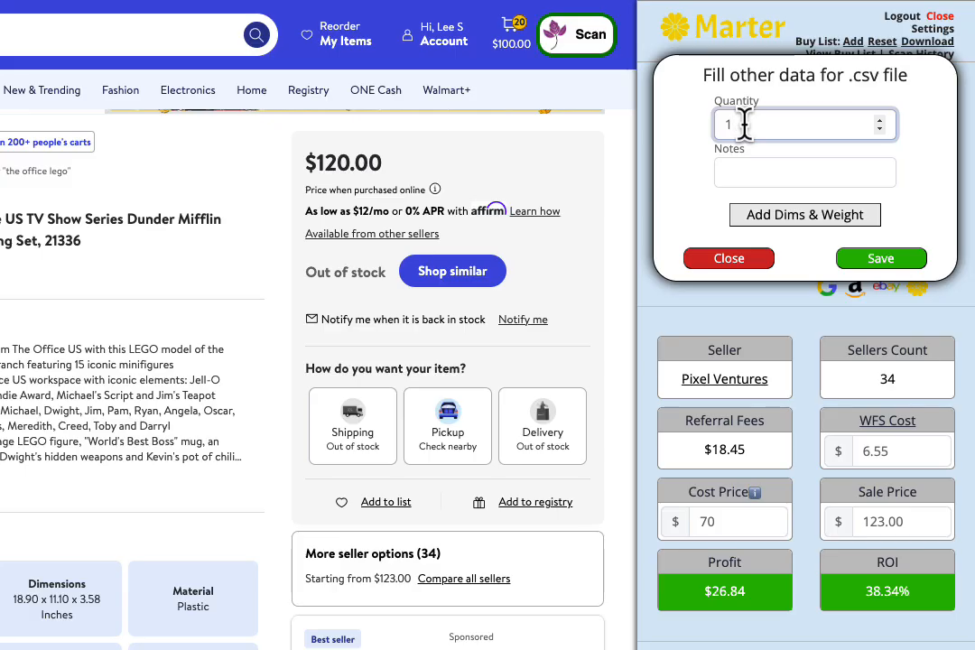
{"action": "type", "text": "0"}
{"action": "left_click", "coordinate": [738, 173]}
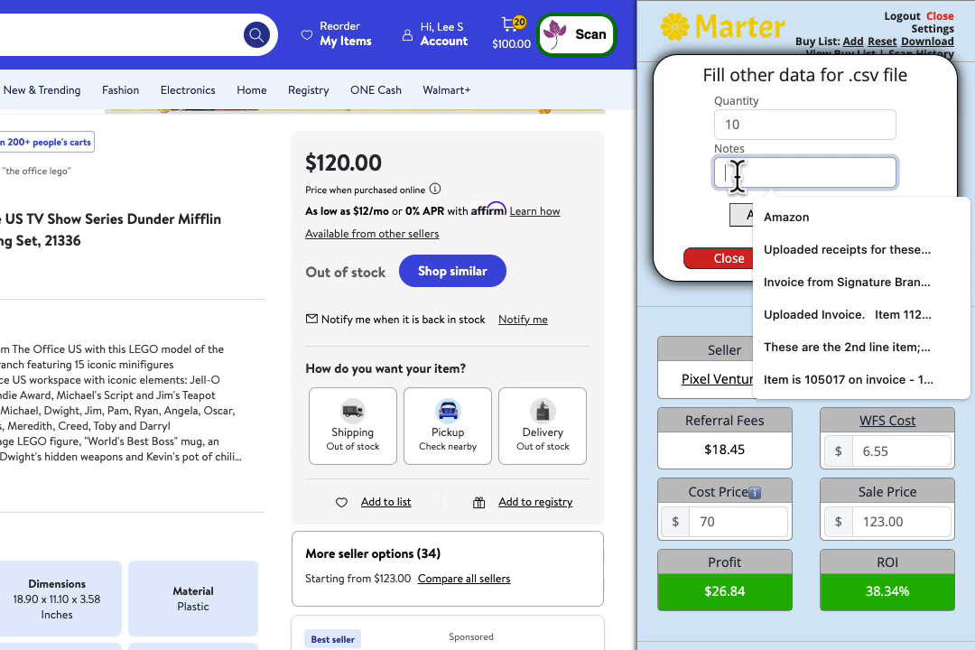
{"action": "type", "text": "W1lmart; B"}
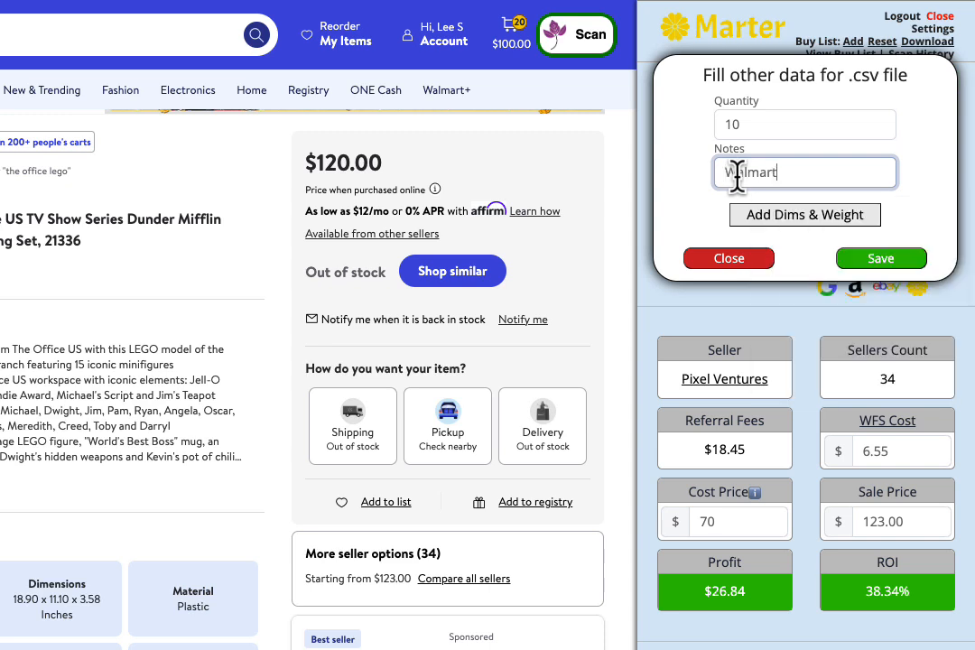
{"action": "type", "text": "F Deal; "}
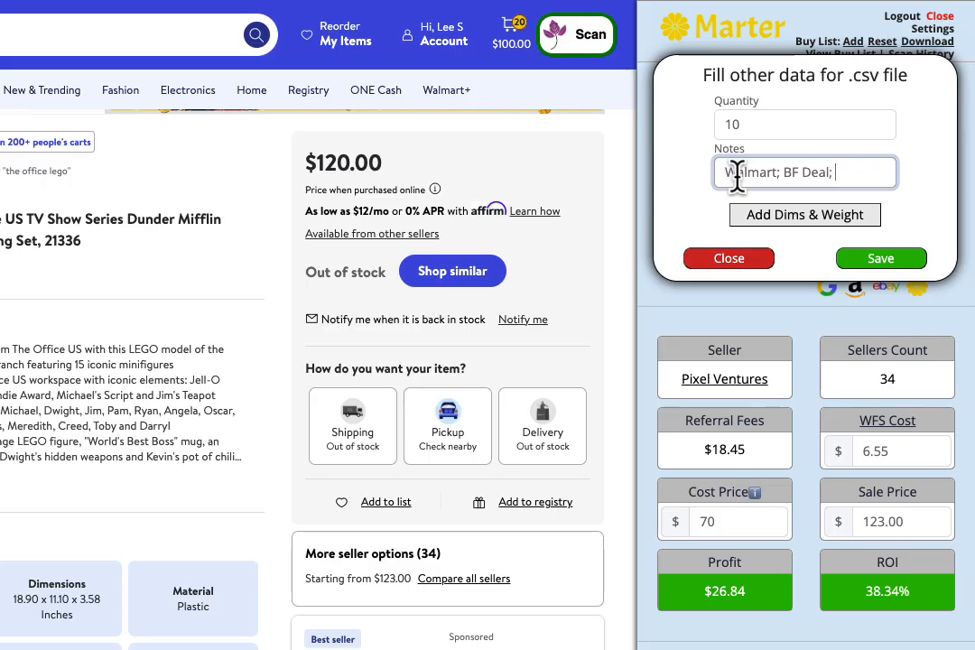
{"action": "type", "text": "Starts at 5PM"}
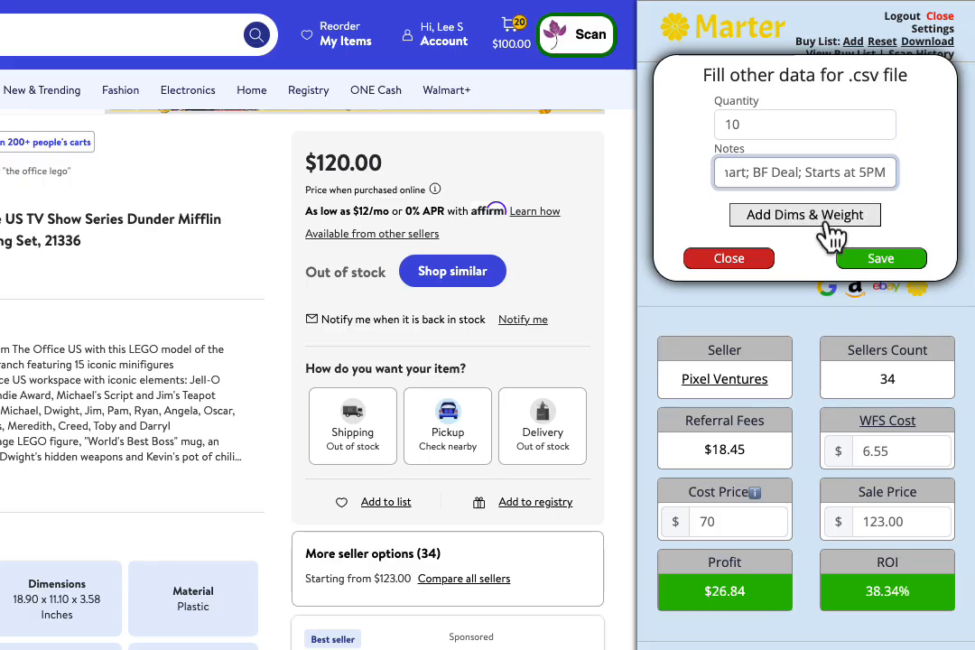
{"action": "left_click", "coordinate": [876, 260]}
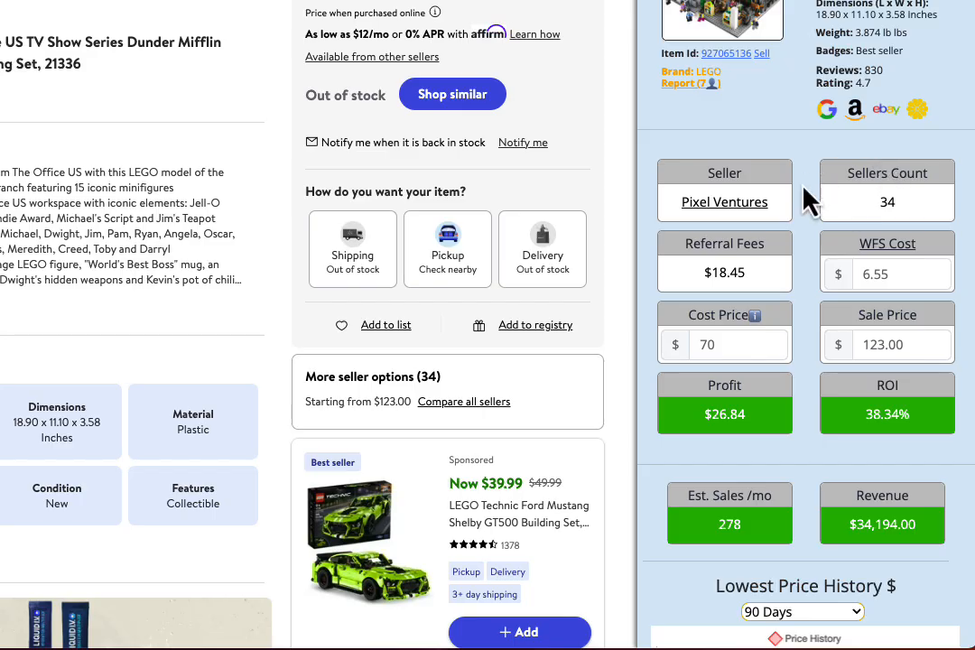
Step: Copy the LEGO set's data as a row for Google Sheets / CSV
{"action": "scroll", "coordinate": [810, 282], "scroll_direction": "down", "scroll_amount": 2}
{"action": "scroll", "coordinate": [809, 282], "scroll_direction": "down", "scroll_amount": 15}
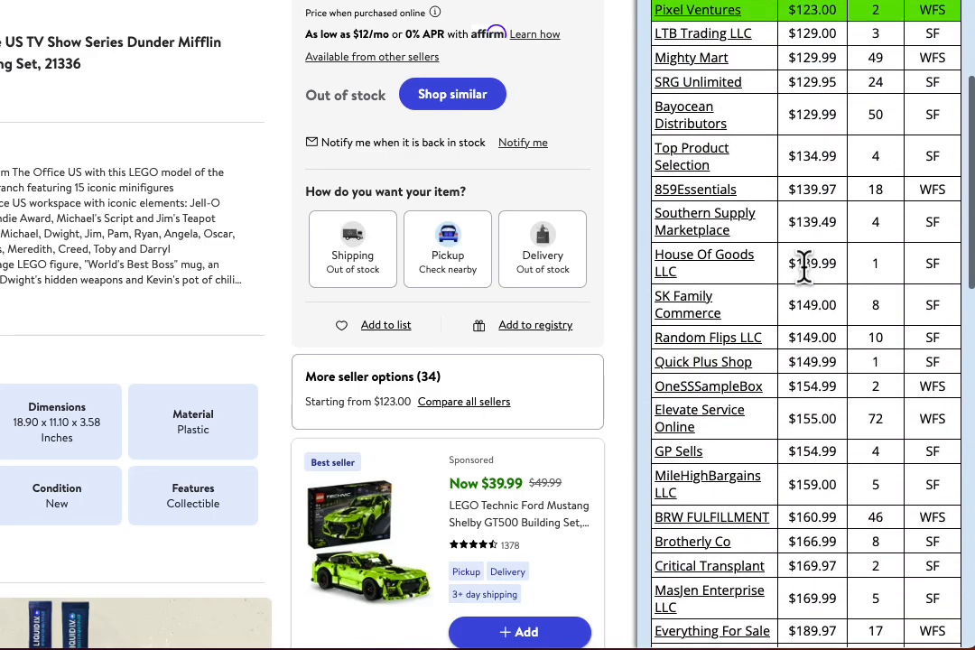
{"action": "scroll", "coordinate": [804, 264], "scroll_direction": "down", "scroll_amount": 7}
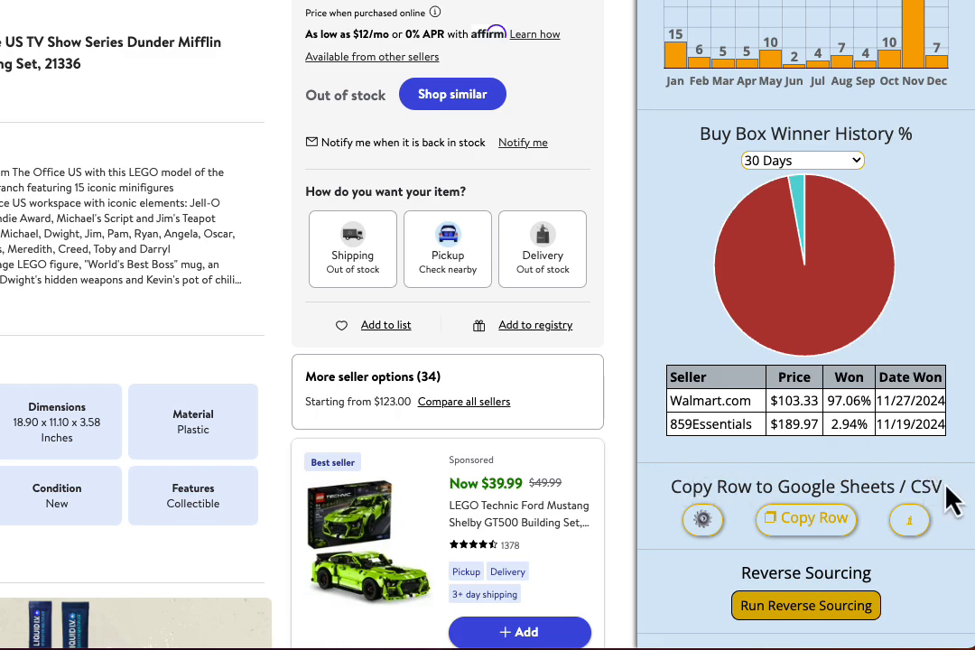
{"action": "scroll", "coordinate": [810, 535], "scroll_direction": "up", "scroll_amount": 20}
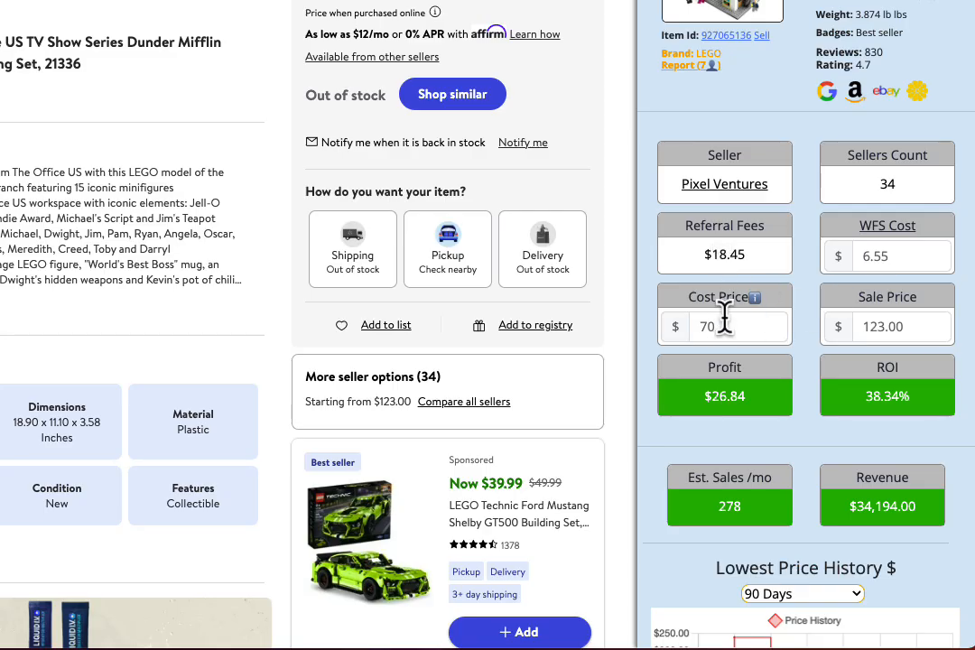
{"action": "scroll", "coordinate": [880, 403], "scroll_direction": "down", "scroll_amount": 1}
{"action": "scroll", "coordinate": [880, 404], "scroll_direction": "down", "scroll_amount": 20}
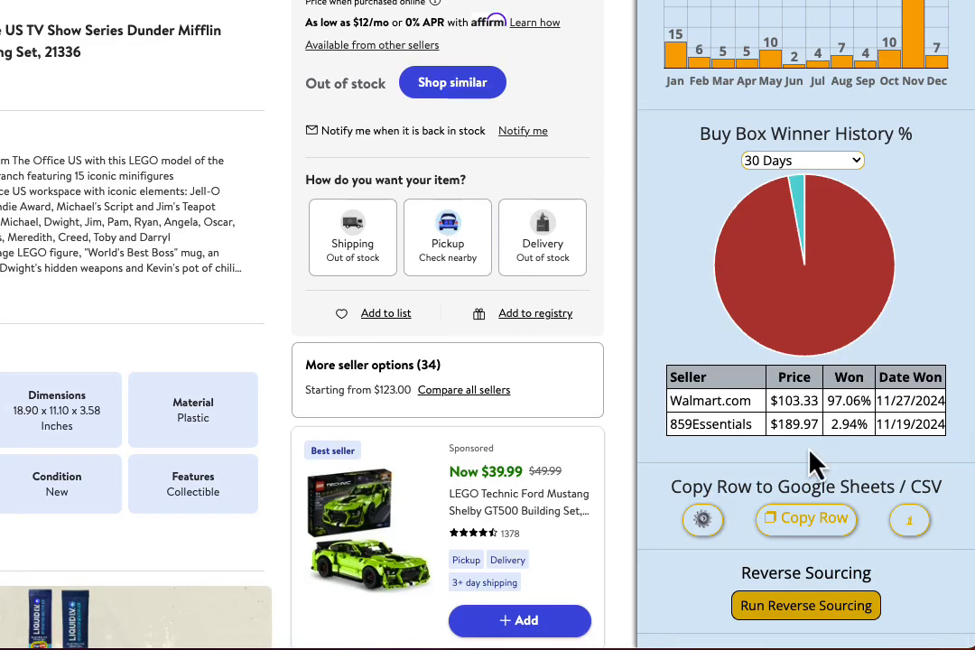
{"action": "left_click", "coordinate": [811, 537]}
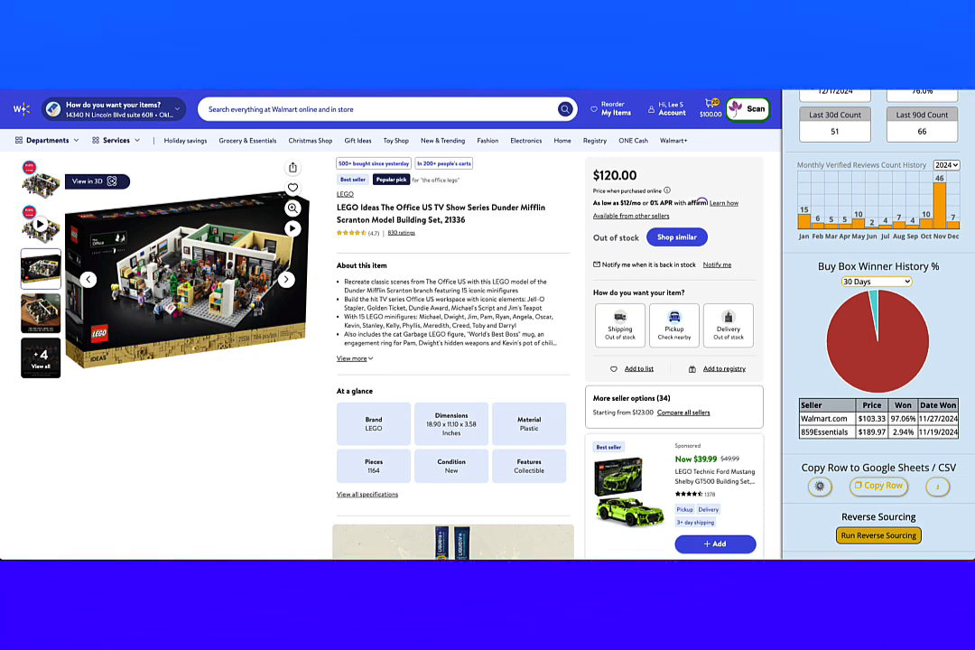
Step: Switch to the blank Excel workbook, paste the copied row at cell A1 and fit column A's width to the product title
{"action": "left_click_drag", "start_coordinate": [258, 578], "coordinate": [347, 112]}
{"action": "left_click", "coordinate": [115, 224]}
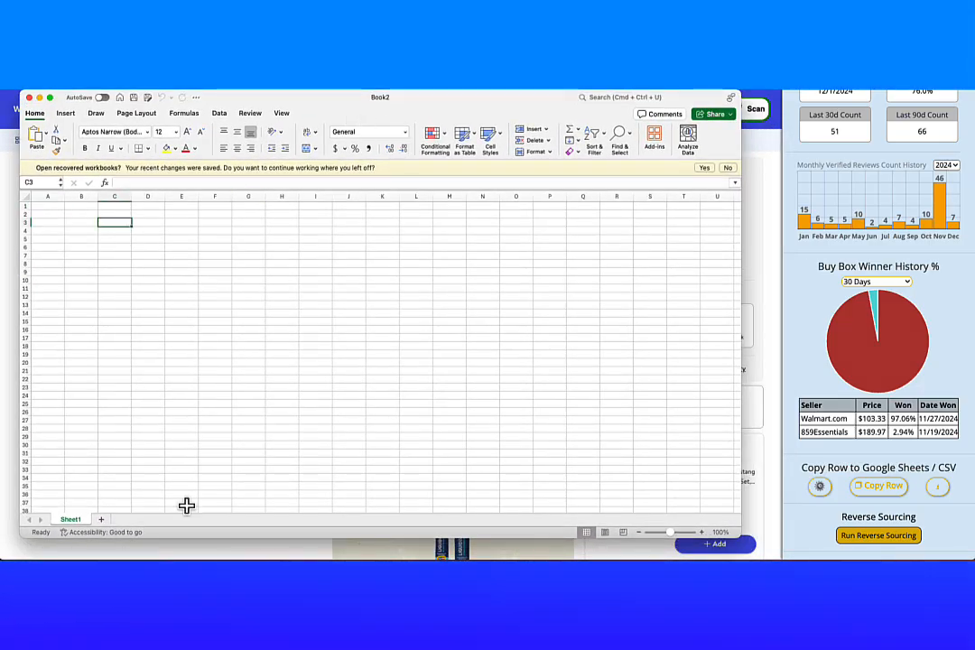
{"action": "left_click", "coordinate": [39, 206]}
{"action": "right_click", "coordinate": [39, 207]}
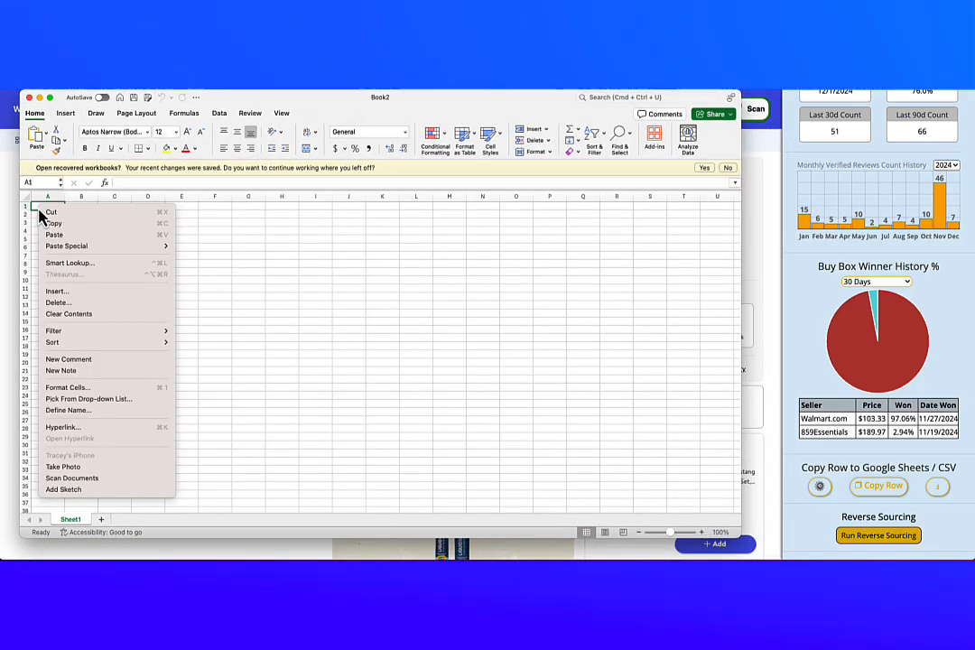
{"action": "left_click", "coordinate": [54, 237]}
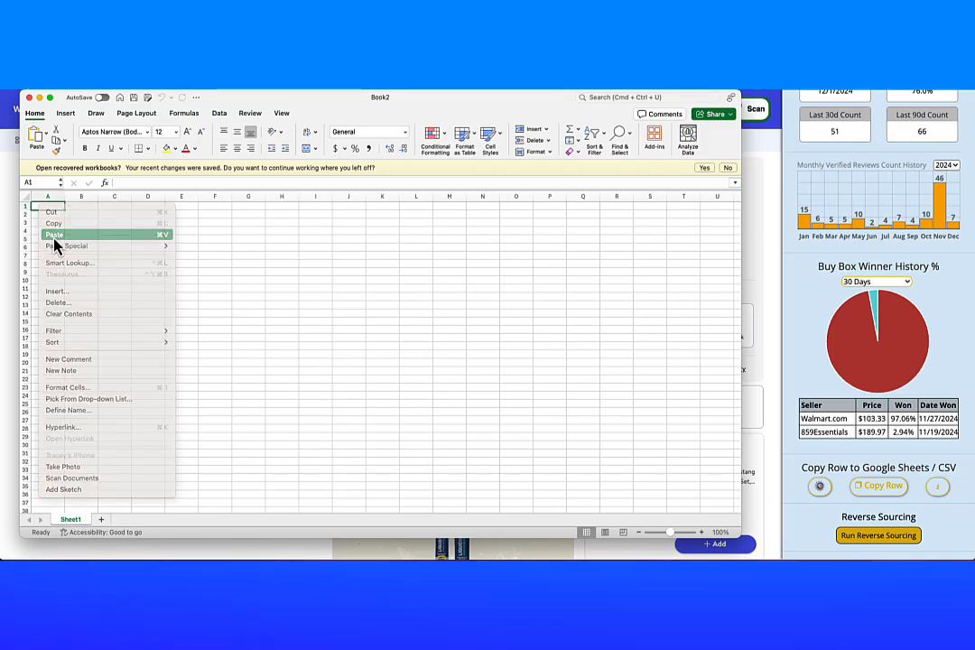
{"action": "left_click", "coordinate": [148, 246]}
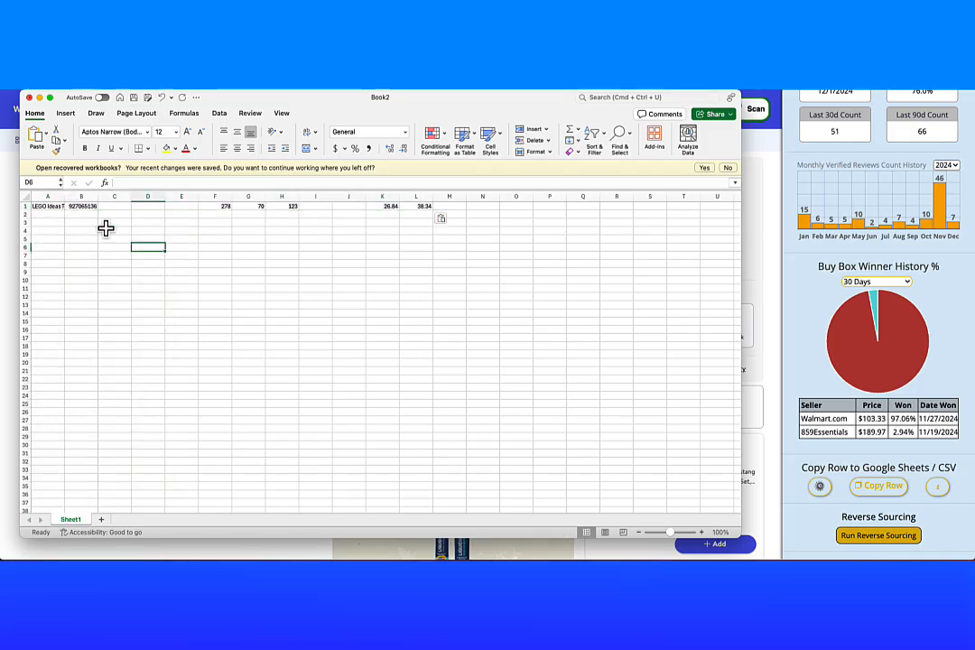
{"action": "double_click", "coordinate": [63, 198]}
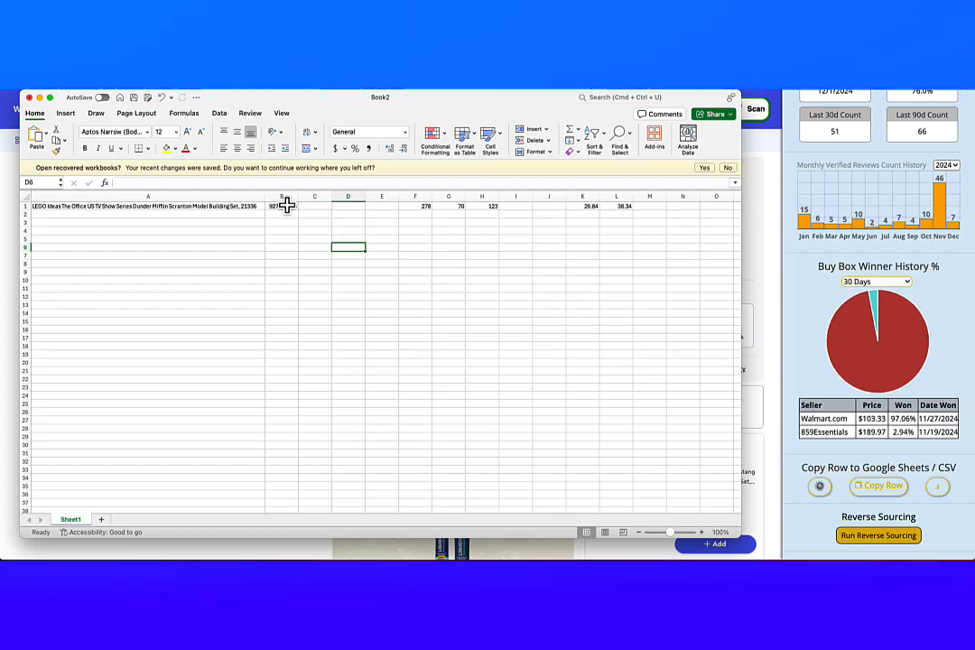
Step: Check the pasted monthly sales, cost, sale price, profit and ROI cells in row 1, and return to Marter's product summary on the Walmart page
{"action": "left_click", "coordinate": [422, 207]}
{"action": "left_click", "coordinate": [454, 206]}
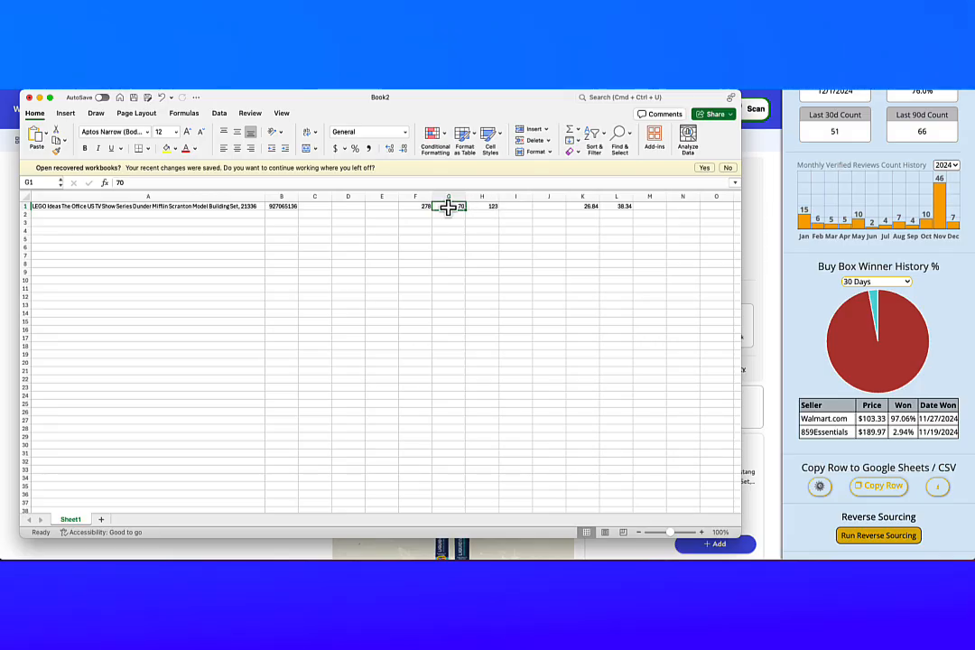
{"action": "left_click", "coordinate": [489, 207]}
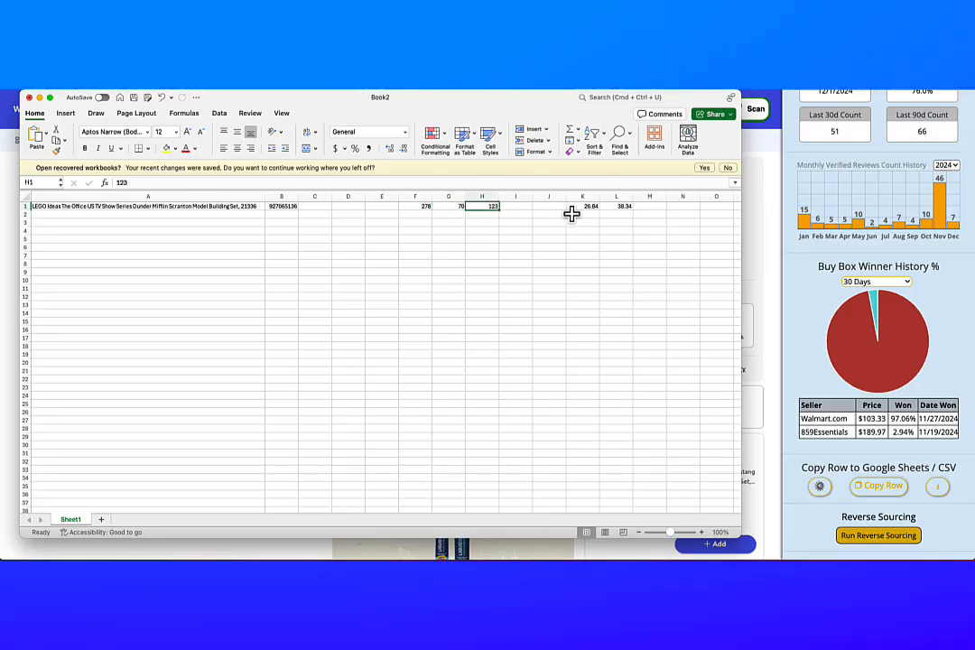
{"action": "left_click", "coordinate": [584, 207]}
{"action": "left_click", "coordinate": [618, 207]}
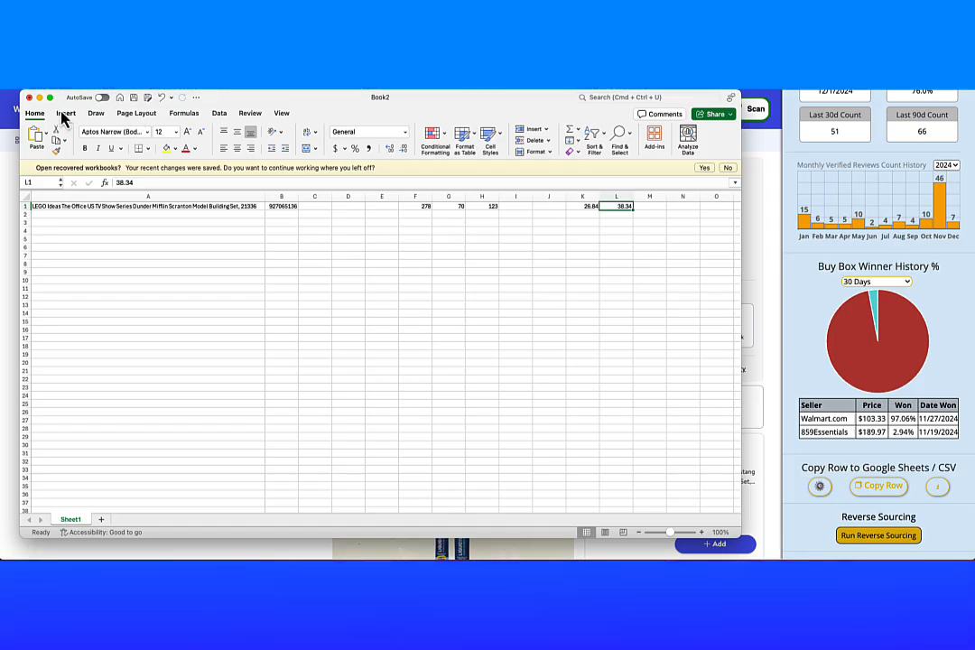
{"action": "left_click", "coordinate": [38, 98]}
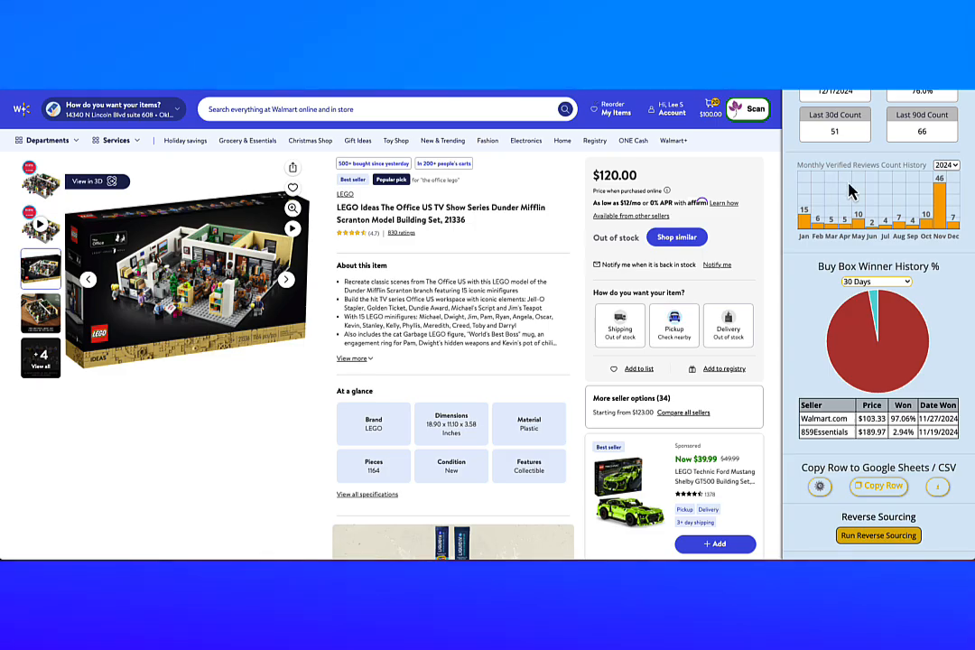
{"action": "scroll", "coordinate": [889, 219], "scroll_direction": "up", "scroll_amount": 4}
{"action": "scroll", "coordinate": [889, 219], "scroll_direction": "up", "scroll_amount": 6}
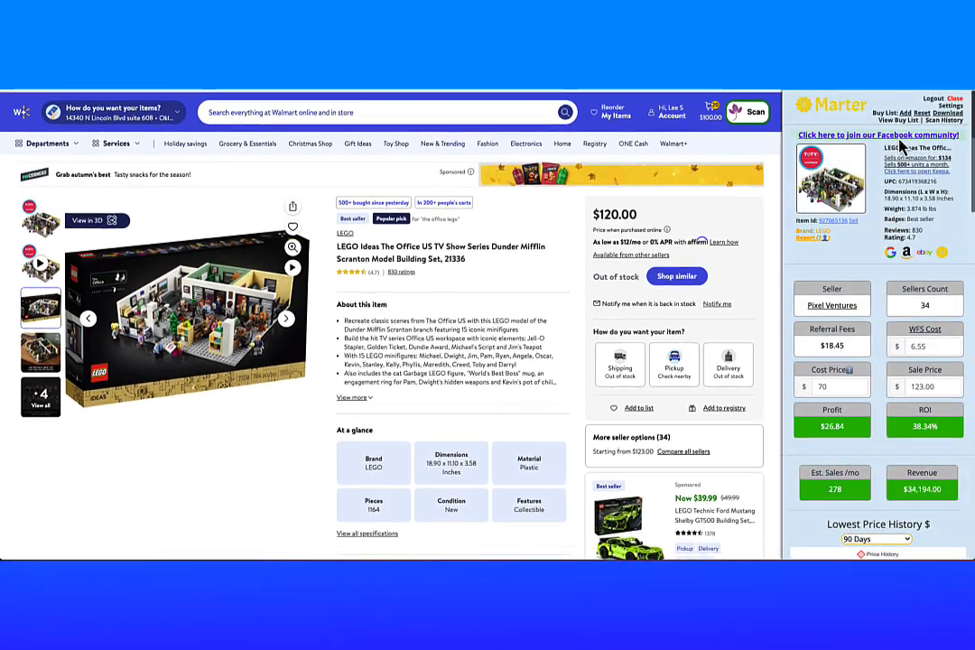